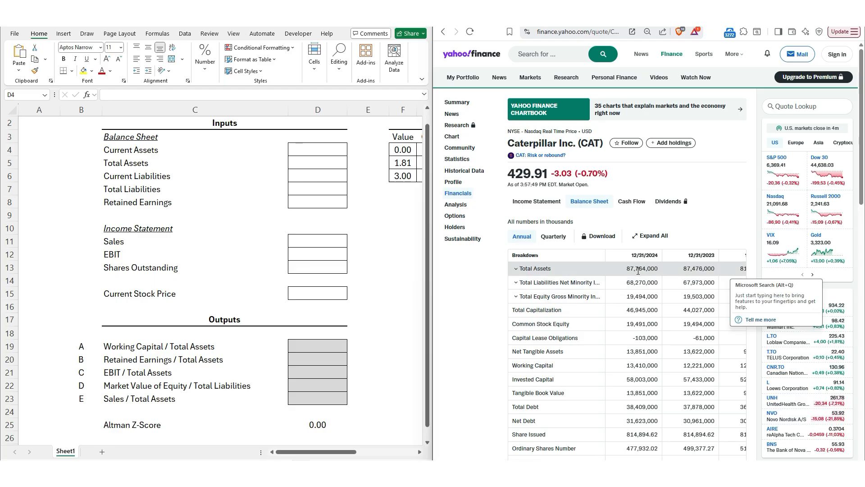
Expand Total Assets and Total Liabilities in Caterpillar's balance sheet, and enter 45682000 as Current Assets in the worksheet
{"action": "left_click", "coordinate": [516, 269]}
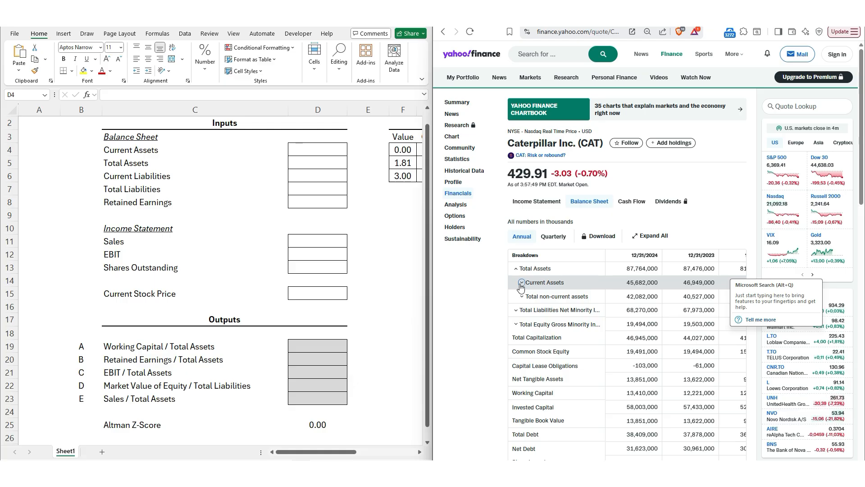
{"action": "left_click", "coordinate": [516, 310]}
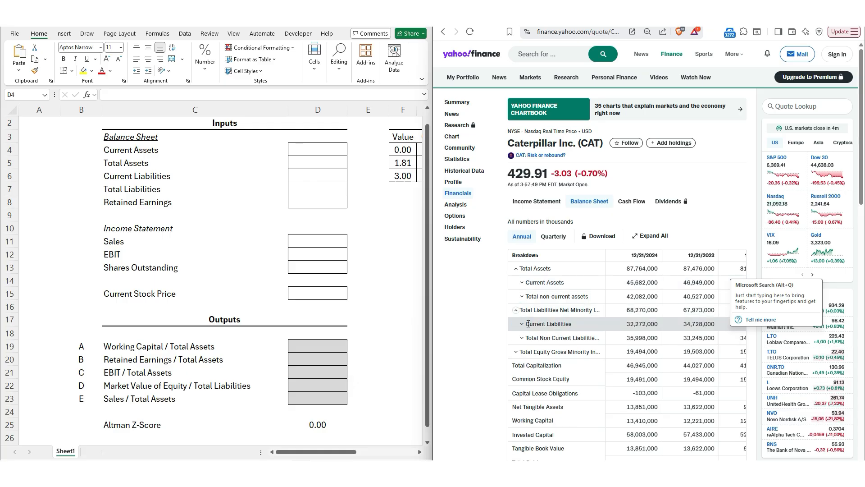
{"action": "left_click", "coordinate": [306, 149]}
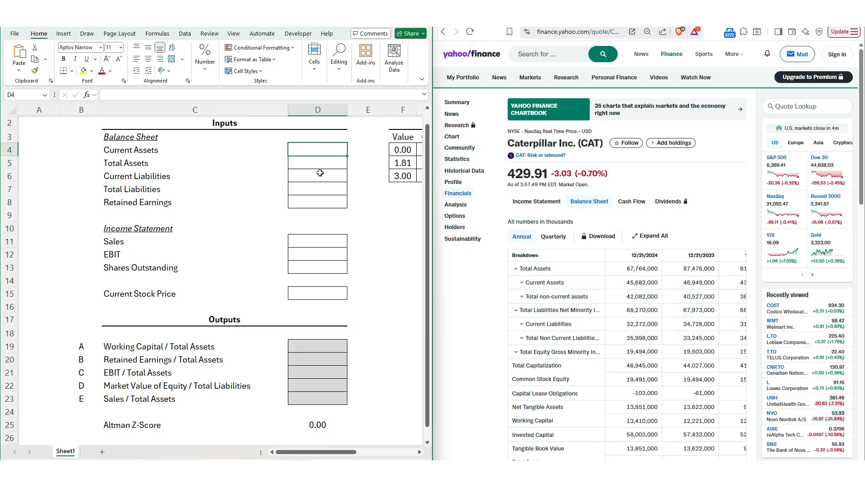
{"action": "type", "text": "45682000"}
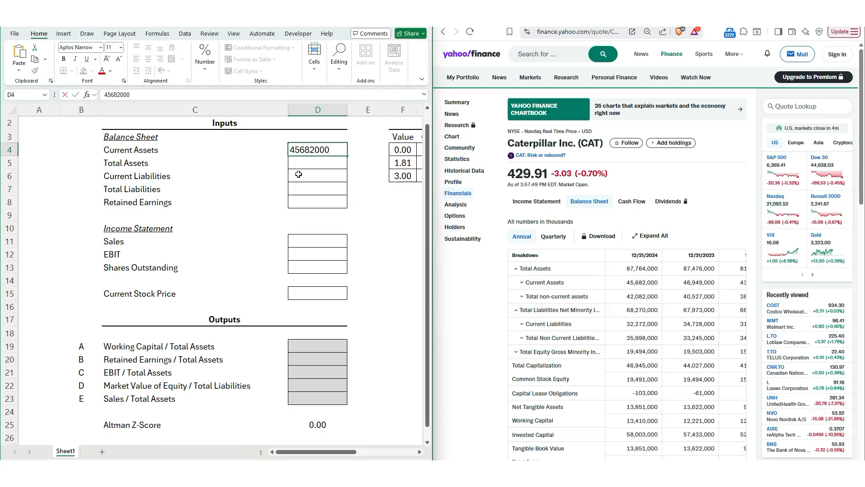
{"action": "key", "text": "ctrl+Return"}
{"action": "key", "text": "Return"}
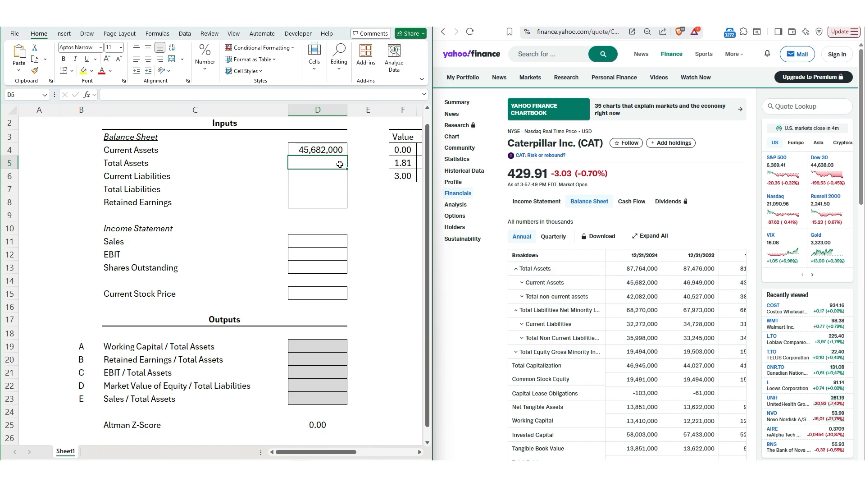
Enter Caterpillar's 12/31/2024 Total Assets of 87,764,000 in the Balance Sheet inputs
{"action": "type", "text": "87,"}
{"action": "type", "text": "764,000"}
{"action": "key", "text": "Return"}
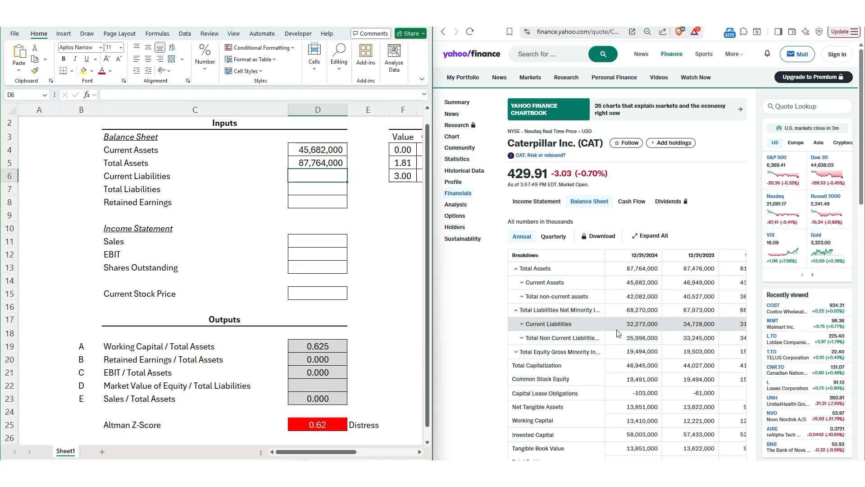
Fill in the Balance Sheet inputs with Current Liabilities of 32,272,000 and Total Liabilities of 68,270,000
{"action": "type", "text": "32,272,00"}
{"action": "type", "text": "00"}
{"action": "key", "text": "Return"}
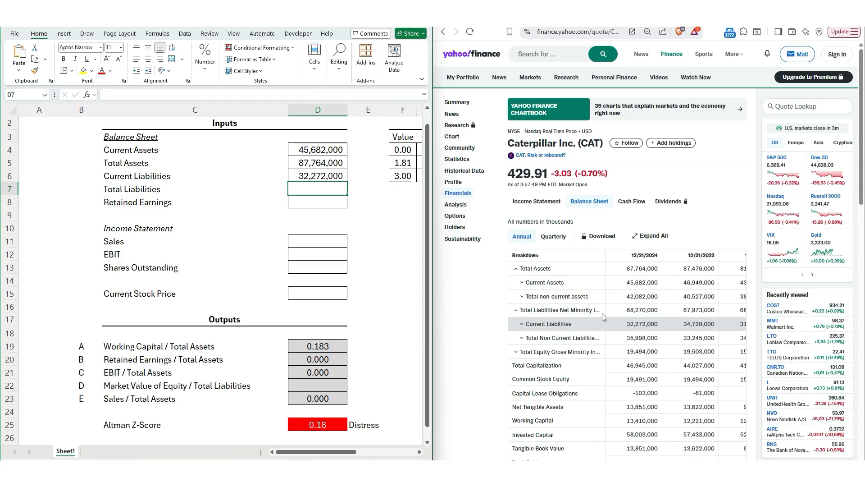
{"action": "type", "text": "68,270,000"}
{"action": "key", "text": "Return"}
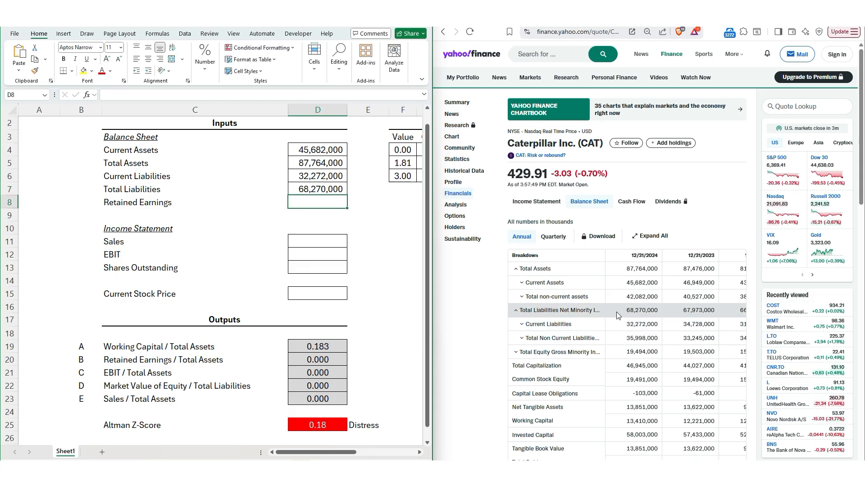
Expand Total Equity and Stockholders' Equity in the online balance sheet, and enter 59,352,000 as Retained Earnings in the worksheet
{"action": "left_click", "coordinate": [516, 353]}
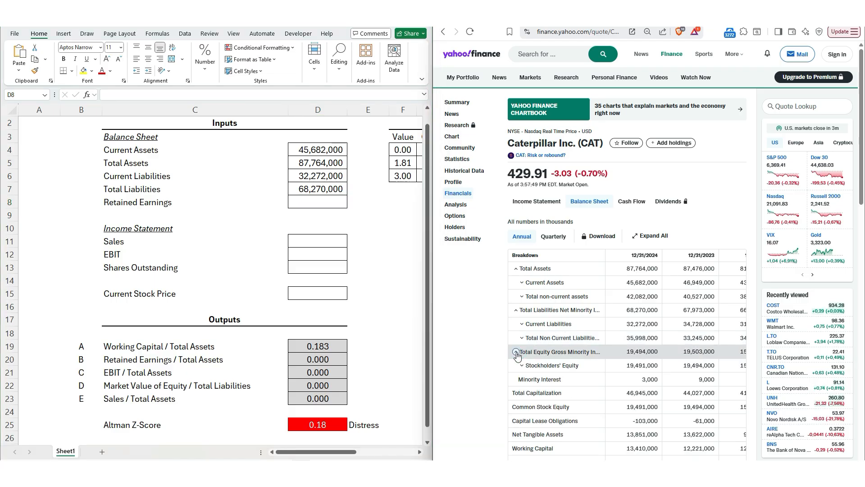
{"action": "left_click", "coordinate": [522, 365]}
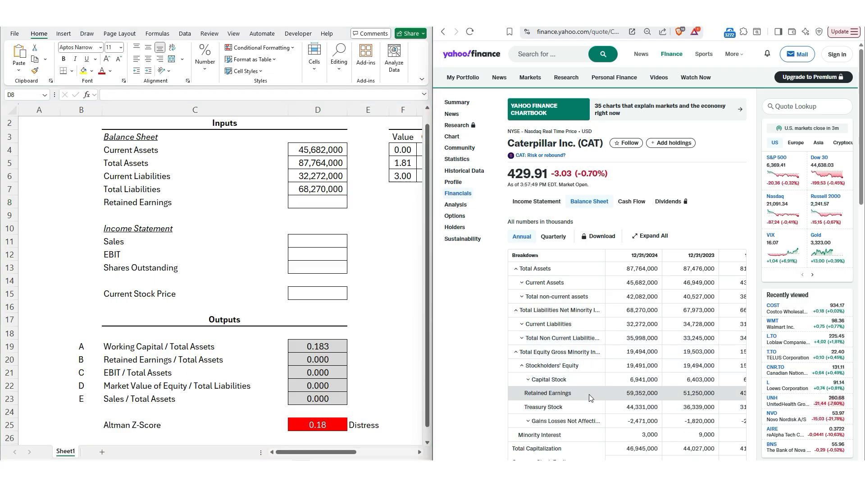
{"action": "left_click", "coordinate": [344, 200]}
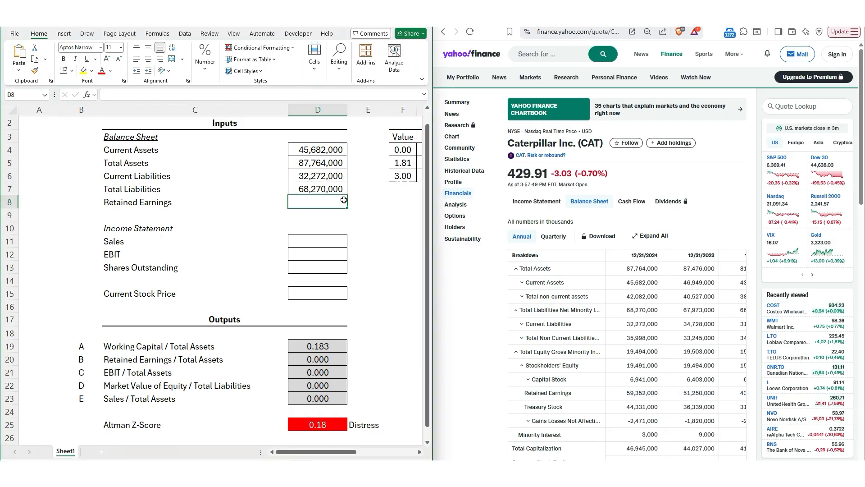
{"action": "type", "text": "59,352,"}
{"action": "type", "text": "000"}
{"action": "key", "text": "Return"}
{"action": "key", "text": "Return"}
{"action": "key", "text": "Return"}
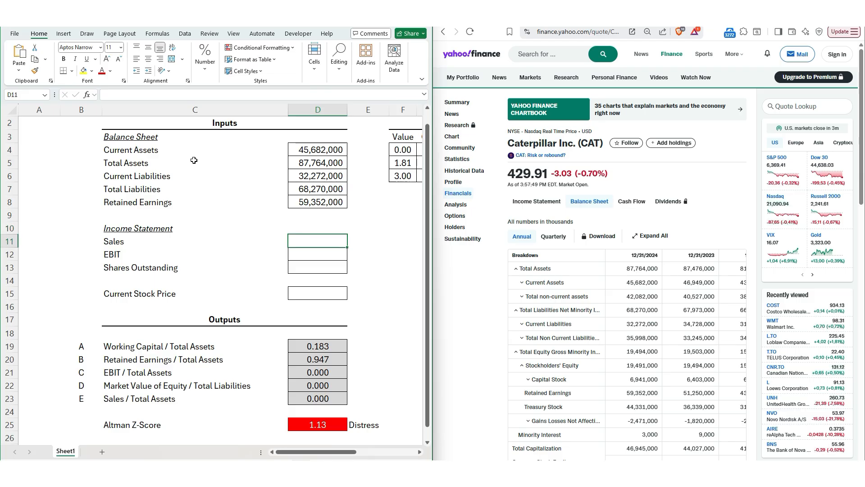
Display Caterpillar's income statement and enter its 12/31/2024 Total Revenue of 64,809,000 as Sales in the worksheet
{"action": "left_click", "coordinate": [556, 203]}
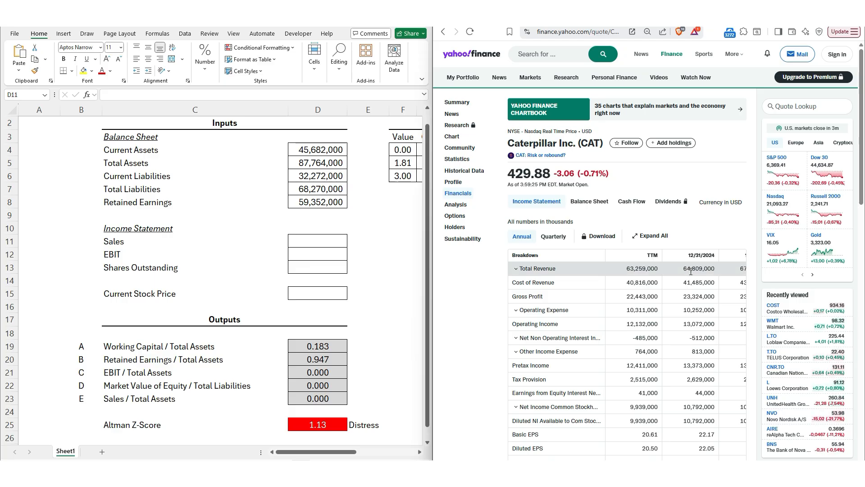
{"action": "left_click", "coordinate": [313, 241]}
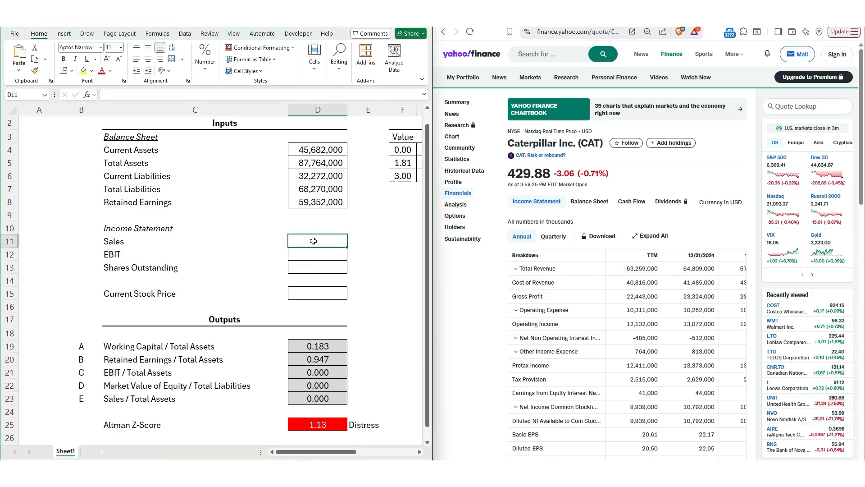
{"action": "type", "text": "64,809,000"}
{"action": "key", "text": "Return"}
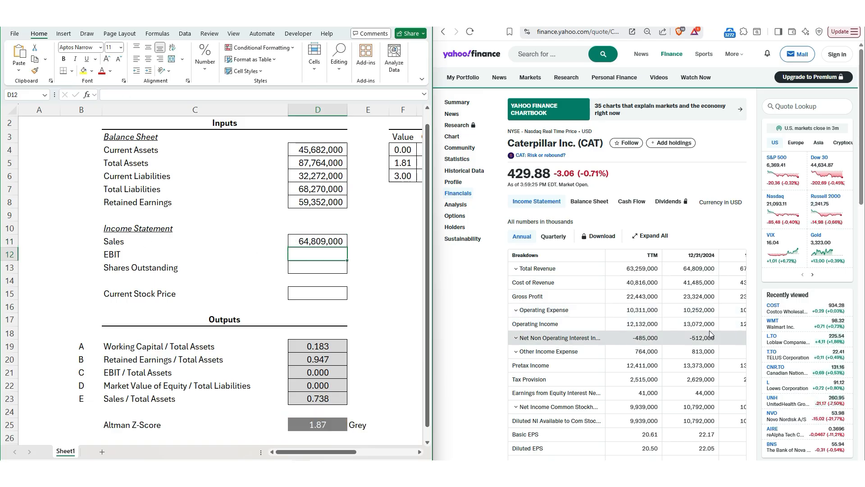
Enter the 12/31/2024 Operating Income of 13,072,000 as EBIT in the Income Statement inputs
{"action": "left_click", "coordinate": [315, 254]}
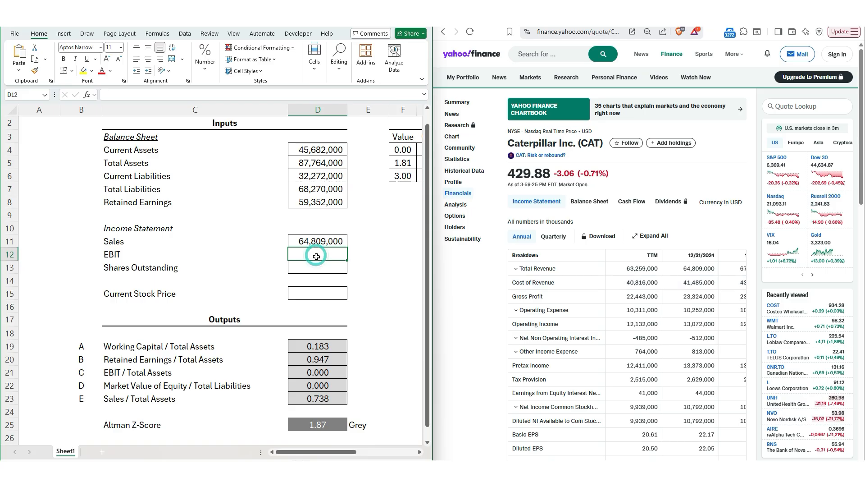
{"action": "type", "text": "13,072,000"}
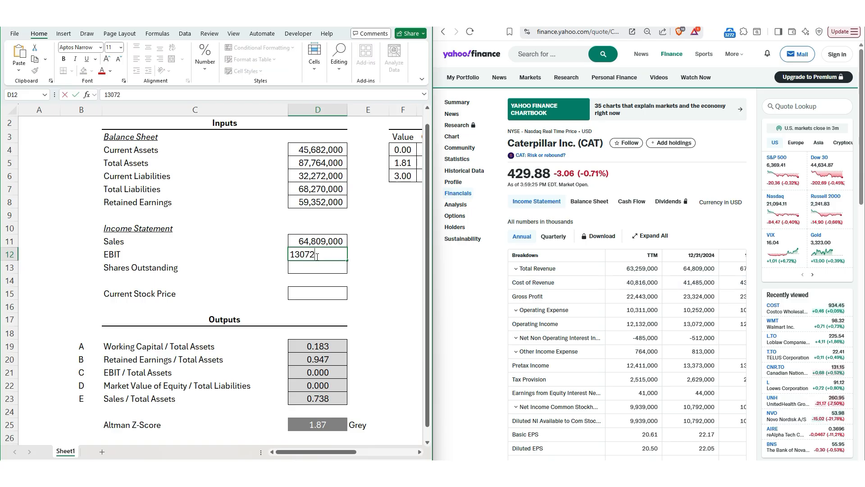
{"action": "key", "text": "Return"}
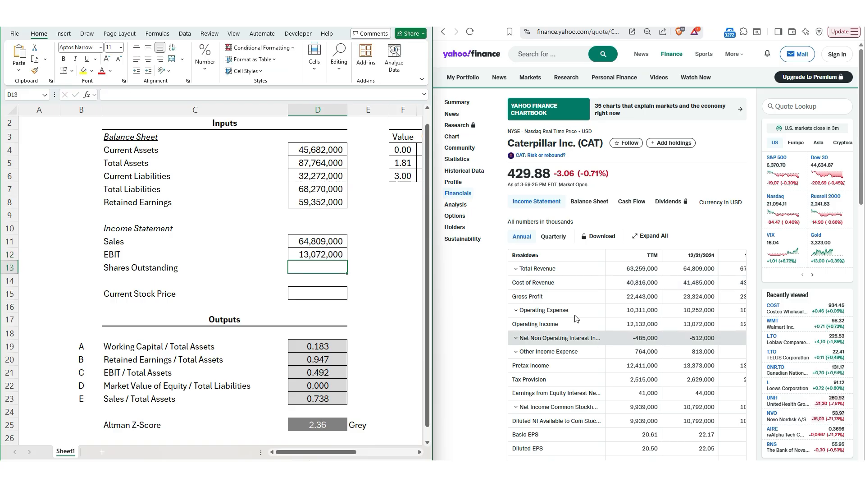
Find the 12/31/2024 Basic Average Shares in the income statement and enter 486,700 as Shares Outstanding
{"action": "scroll", "coordinate": [579, 313], "scroll_direction": "down", "scroll_amount": 1}
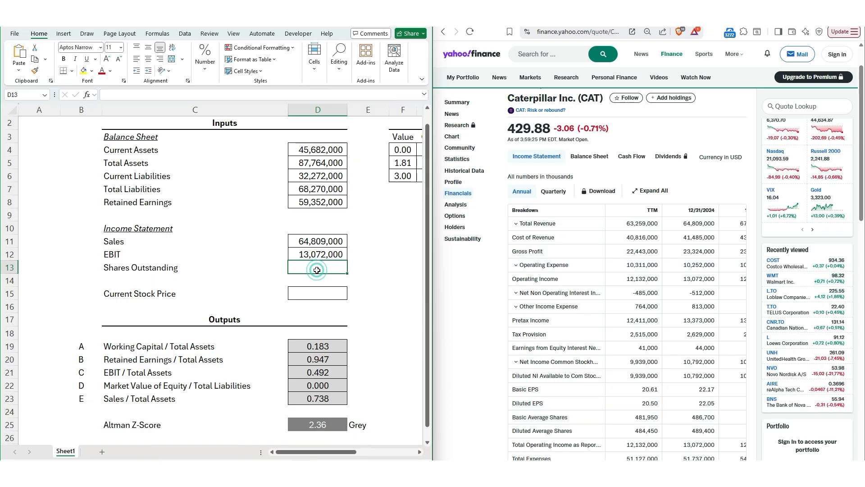
{"action": "type", "text": "486,700"}
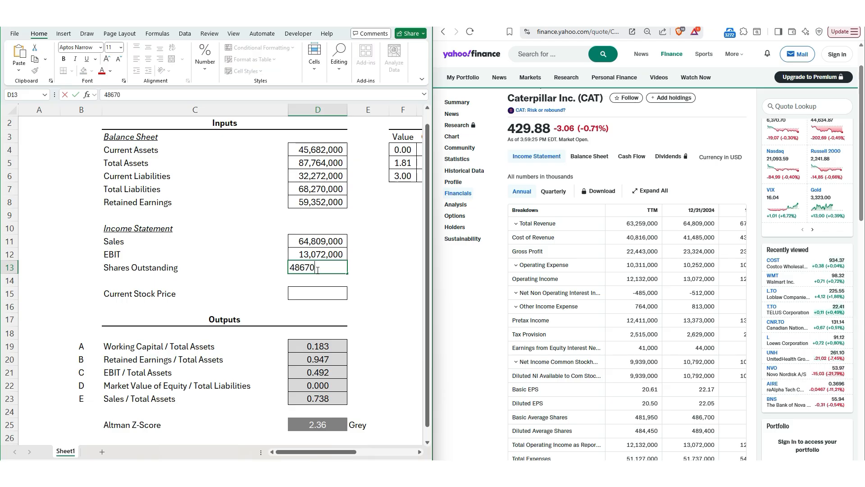
{"action": "key", "text": "Return"}
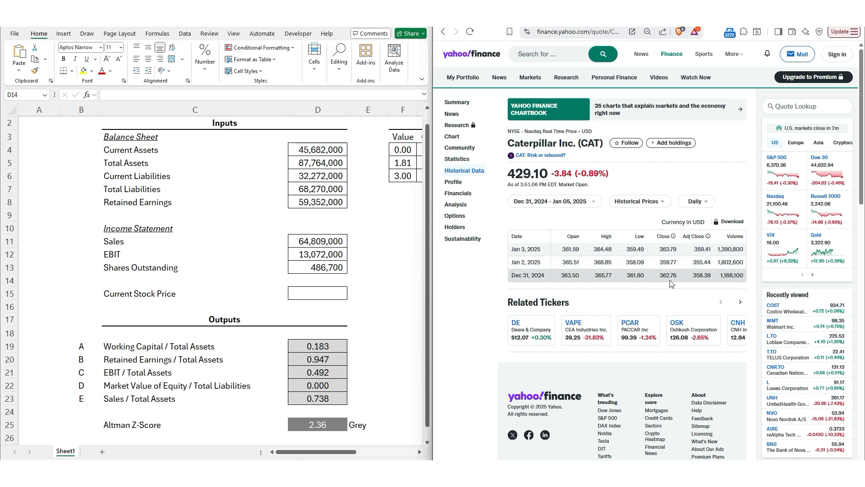
Enter the Dec 31, 2024 closing price of 362.76 as the Current Stock Price
{"action": "left_click", "coordinate": [323, 291]}
{"action": "type", "text": "362.76"}
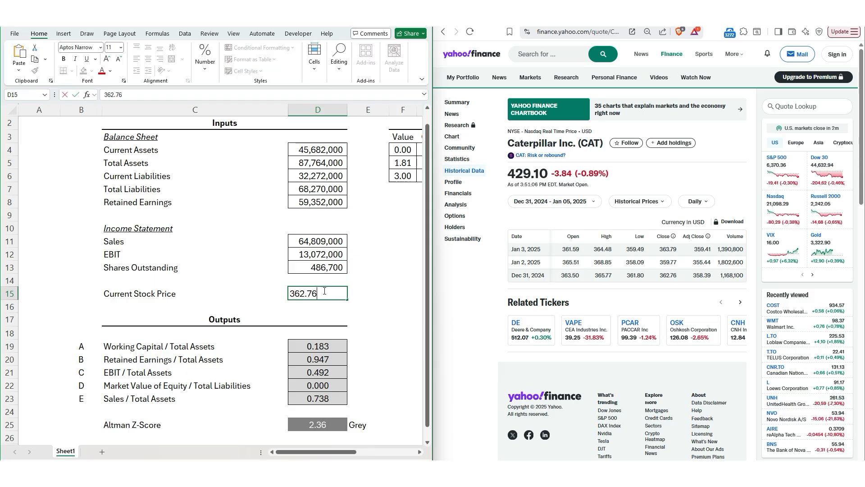
{"action": "key", "text": "Return"}
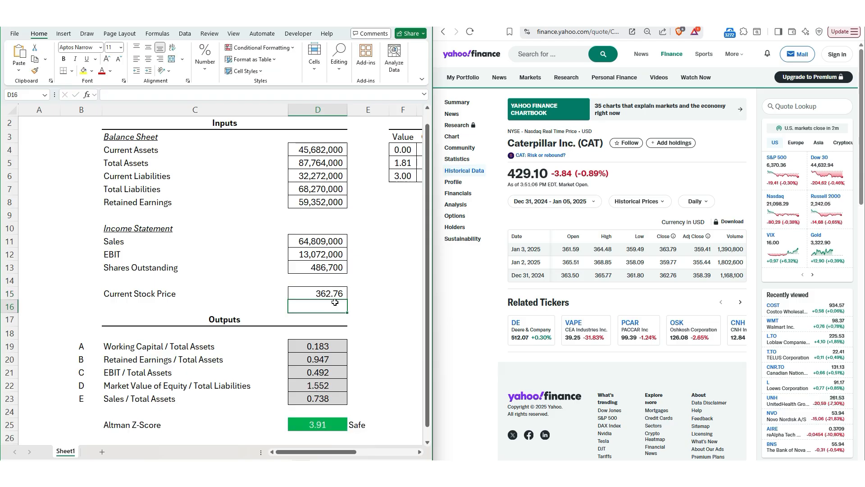
Maximize the workbook window and examine which cells the Working Capital / Total Assets formula in D19 references
{"action": "left_click", "coordinate": [401, 16]}
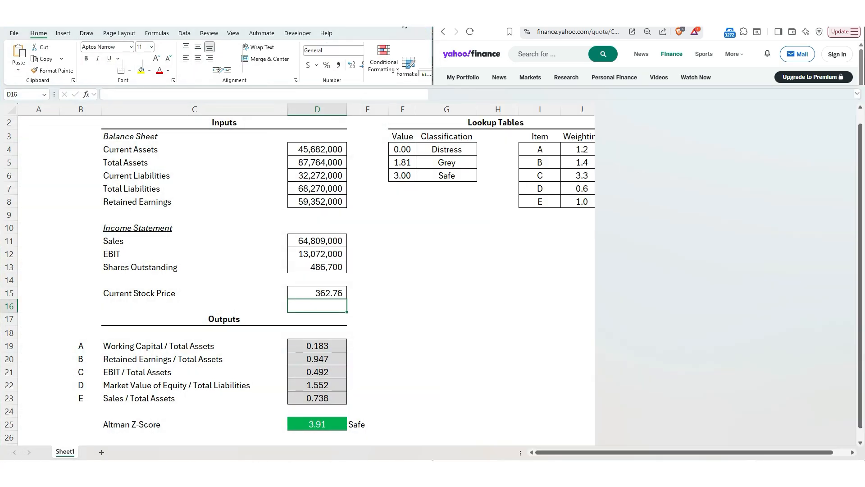
{"action": "left_click", "coordinate": [318, 346]}
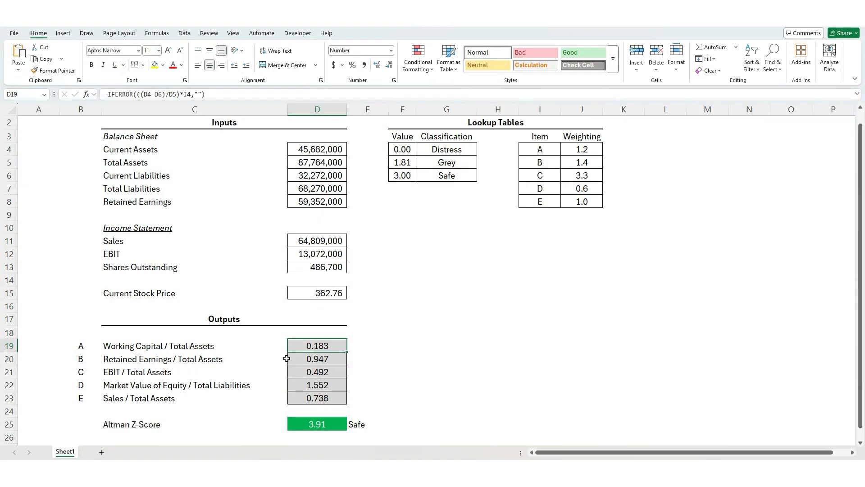
{"action": "left_click", "coordinate": [212, 94]}
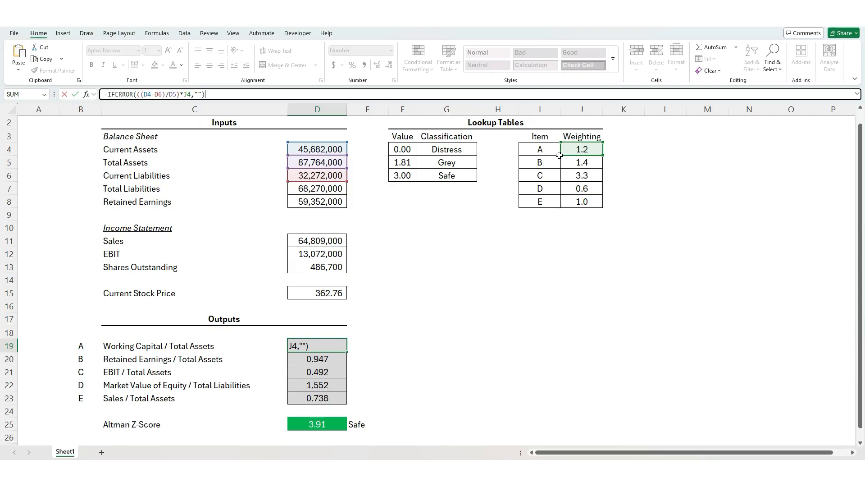
{"action": "key", "text": "Return"}
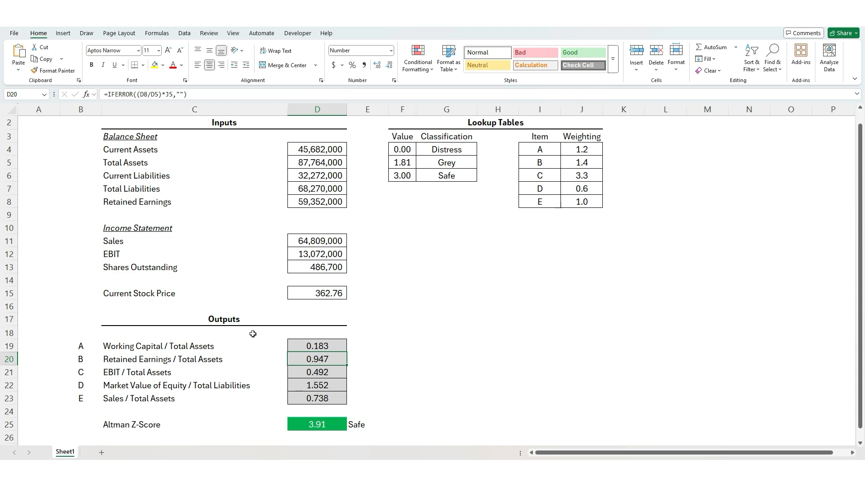
Examine the cell references in the Retained Earnings / Total Assets and EBIT / Total Assets formulas, leaving both unchanged
{"action": "left_click", "coordinate": [162, 94]}
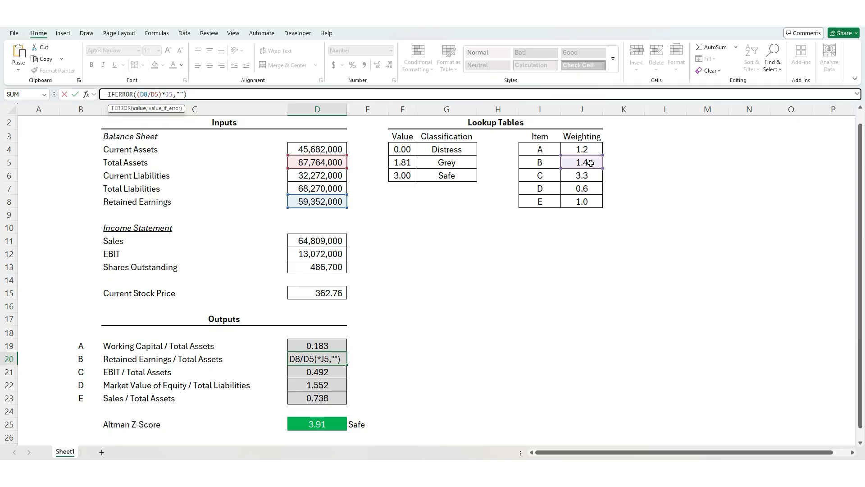
{"action": "key", "text": "Return"}
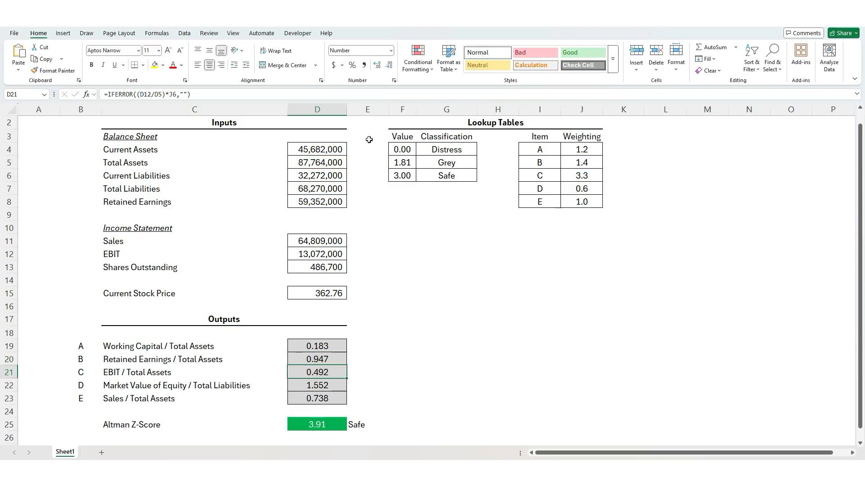
{"action": "left_click", "coordinate": [203, 92]}
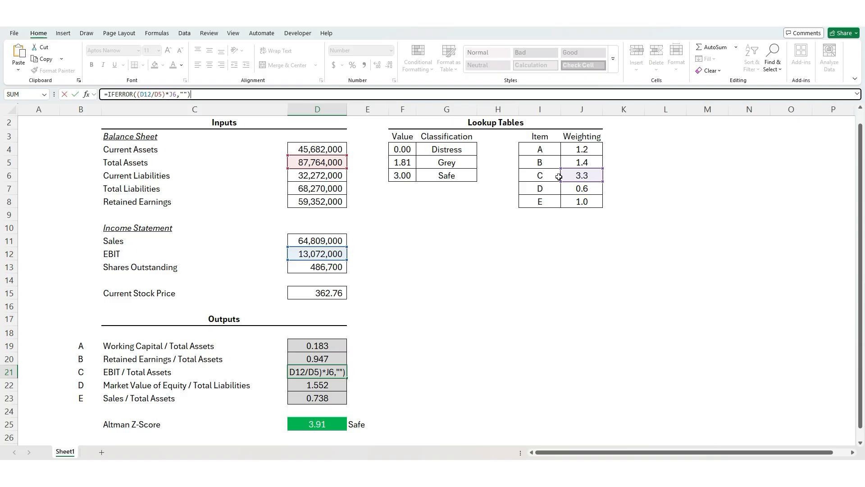
{"action": "key", "text": "Return"}
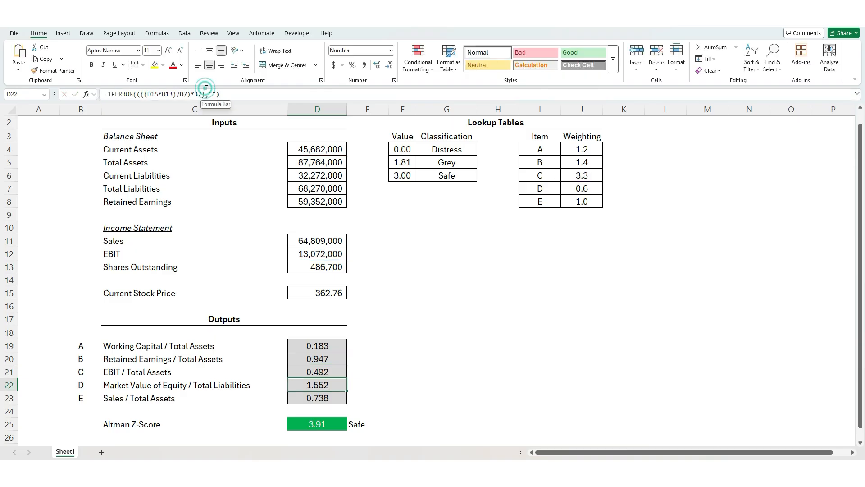
Examine the cell references in the Market Value of Equity / Total Liabilities and Sales / Total Assets formulas without editing them
{"action": "left_click", "coordinate": [205, 93]}
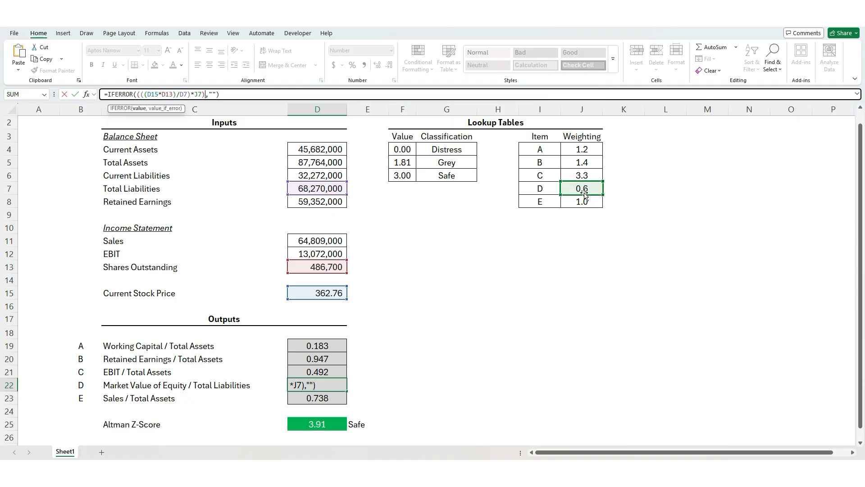
{"action": "key", "text": "Return"}
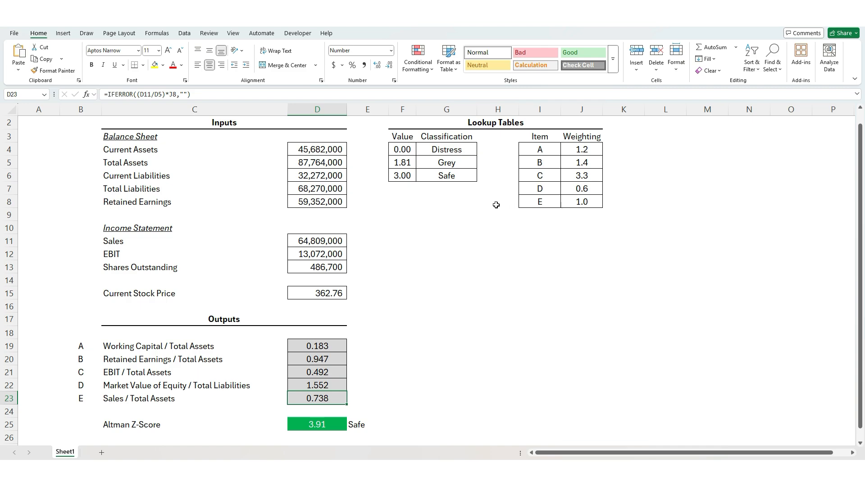
{"action": "left_click", "coordinate": [277, 94]}
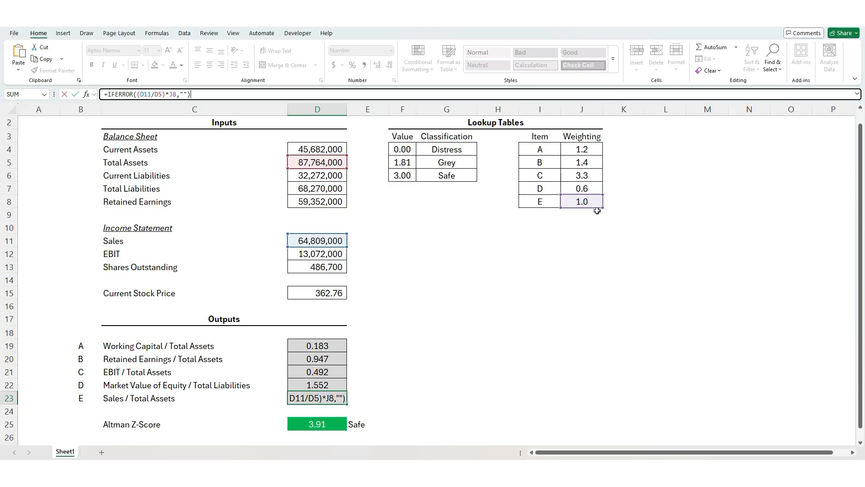
{"action": "key", "text": "Return"}
{"action": "key", "text": "Return"}
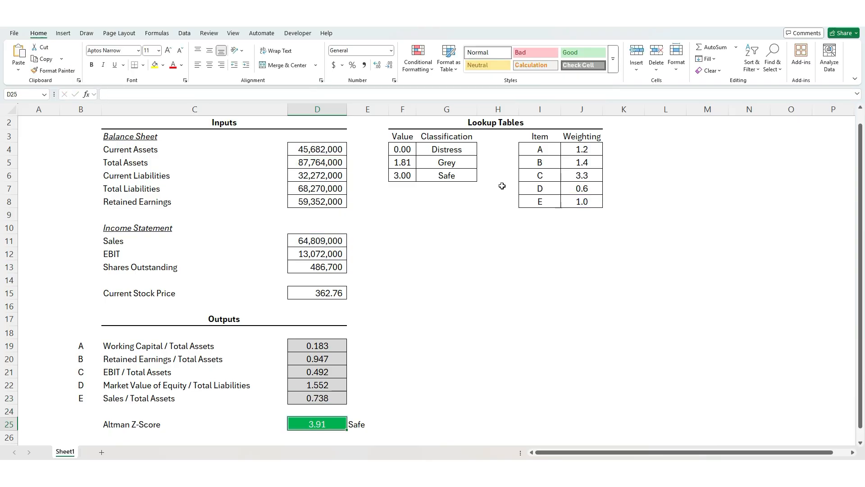
Examine the cell references in the Altman Z-Score formula in D25 and the VLOOKUP arguments of the classification formula in E25 without editing them
{"action": "left_click", "coordinate": [181, 93]}
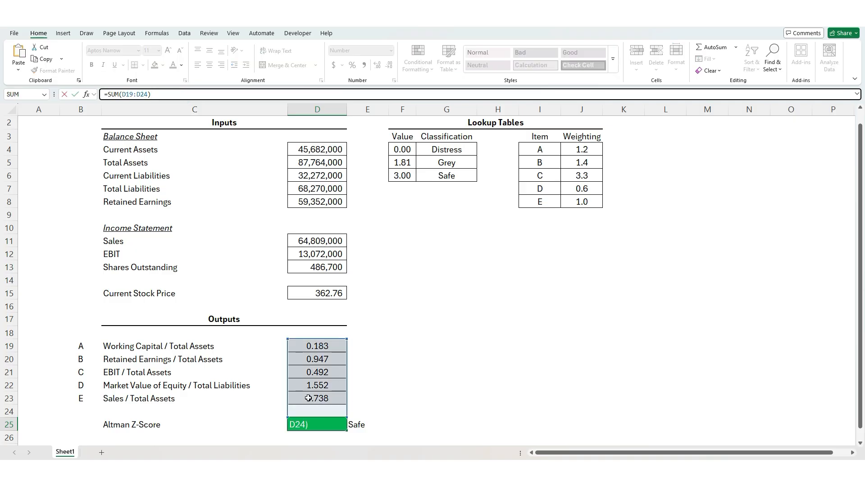
{"action": "key", "text": "Escape"}
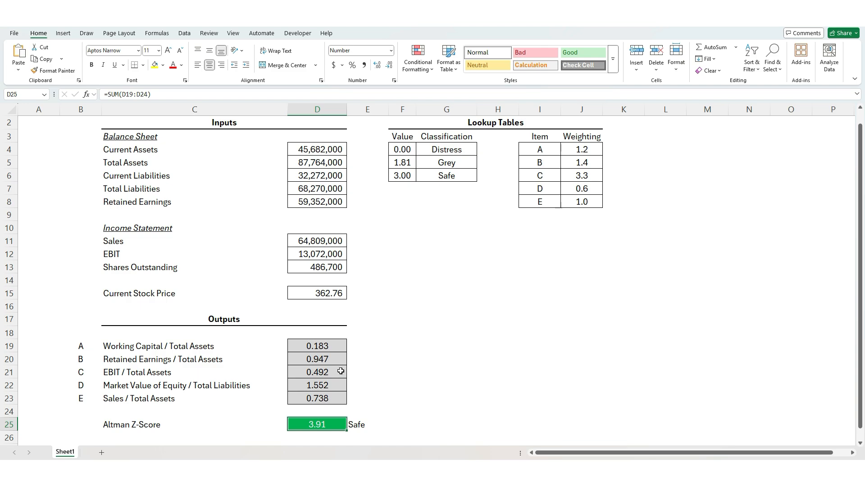
{"action": "left_click", "coordinate": [361, 426]}
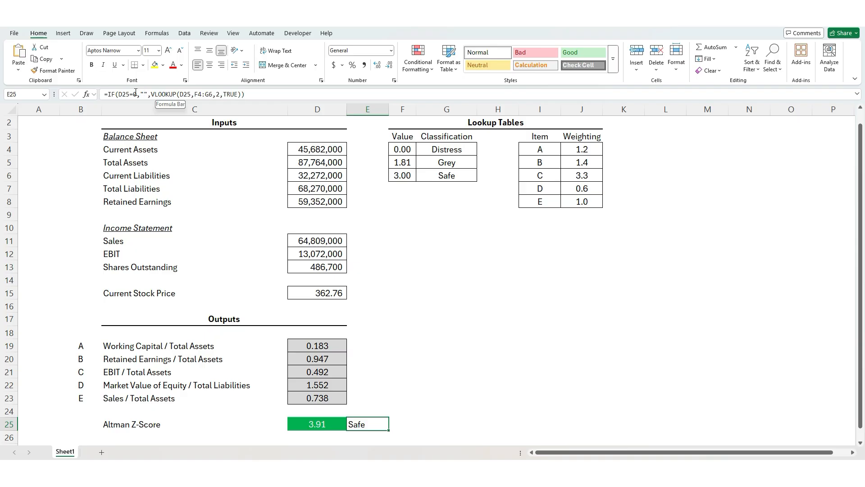
{"action": "left_click", "coordinate": [190, 94]}
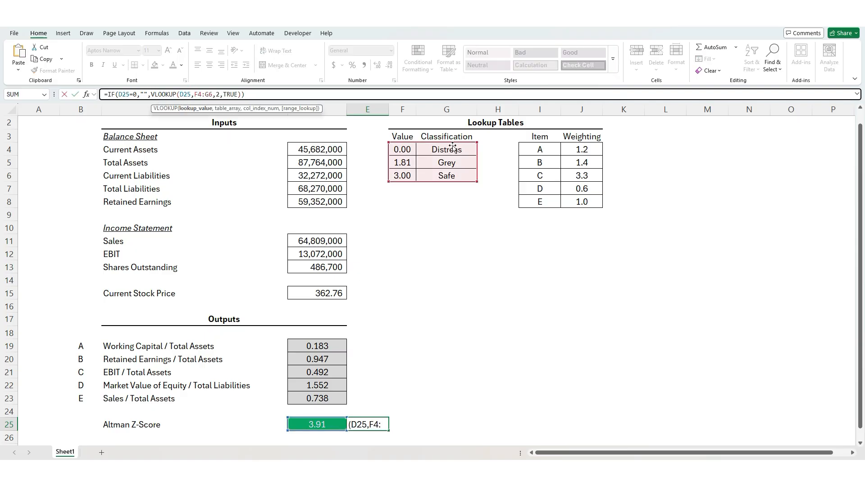
{"action": "left_click", "coordinate": [220, 94]}
{"action": "left_click", "coordinate": [229, 95]}
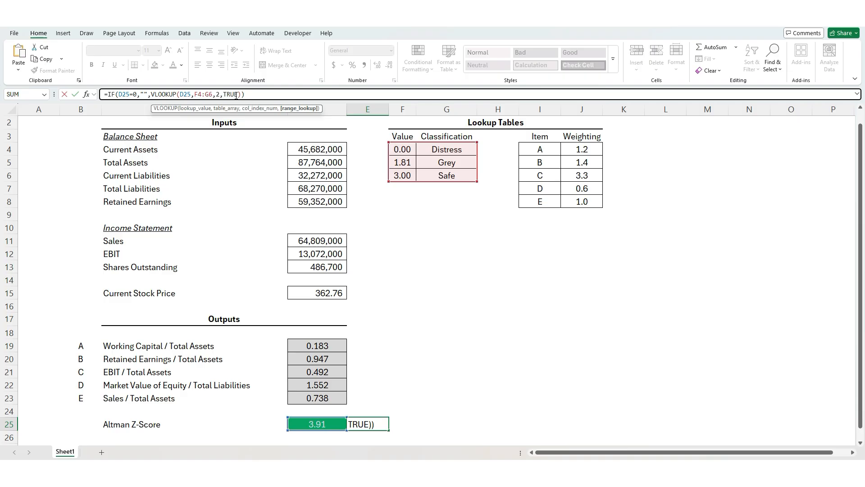
{"action": "key", "text": "ctrl+Return"}
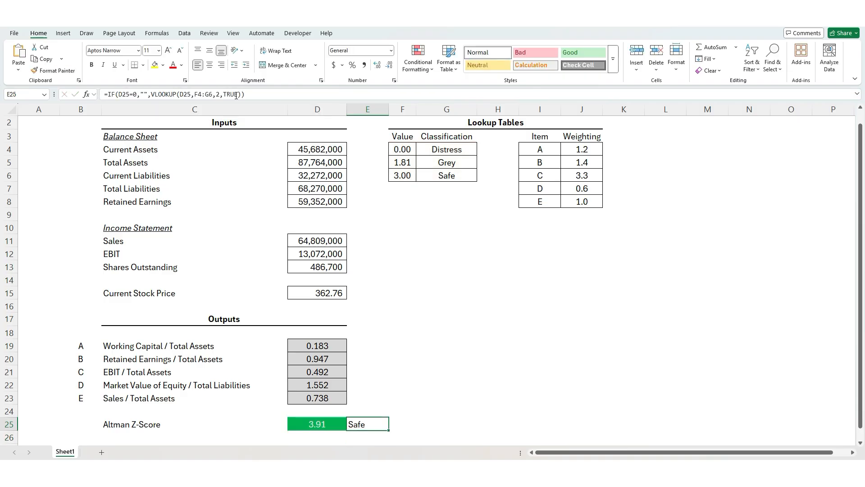